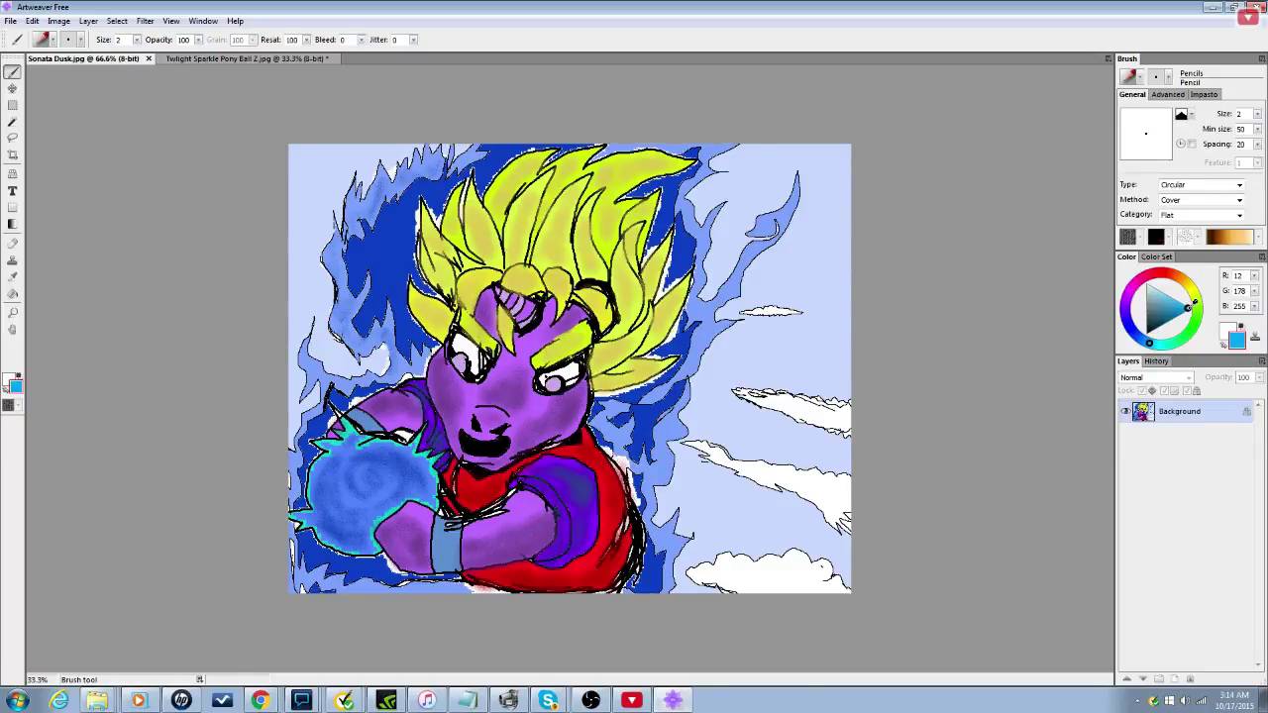
Step: Switch the brush from Pencils to the Airbrushes category with the broad wheel airbrush
{"action": "left_click", "coordinate": [1140, 76]}
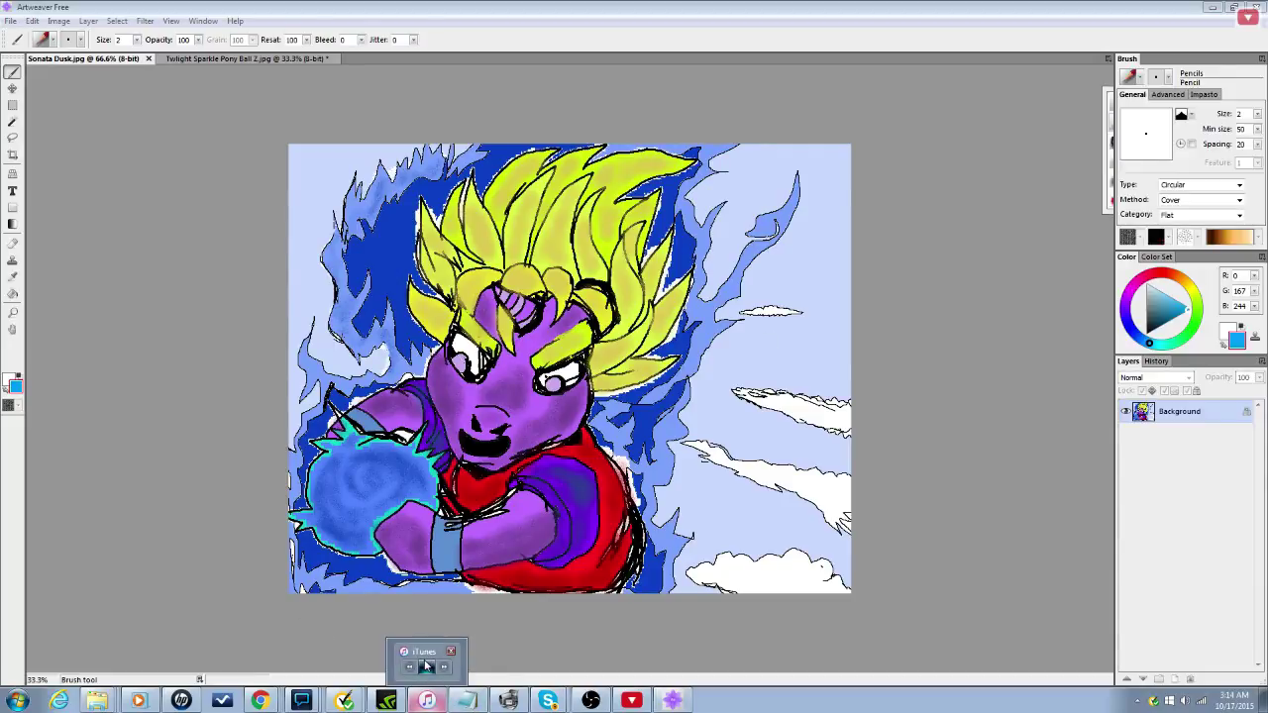
{"action": "left_click", "coordinate": [1140, 76]}
{"action": "scroll", "coordinate": [1187, 153], "scroll_direction": "up", "scroll_amount": 4}
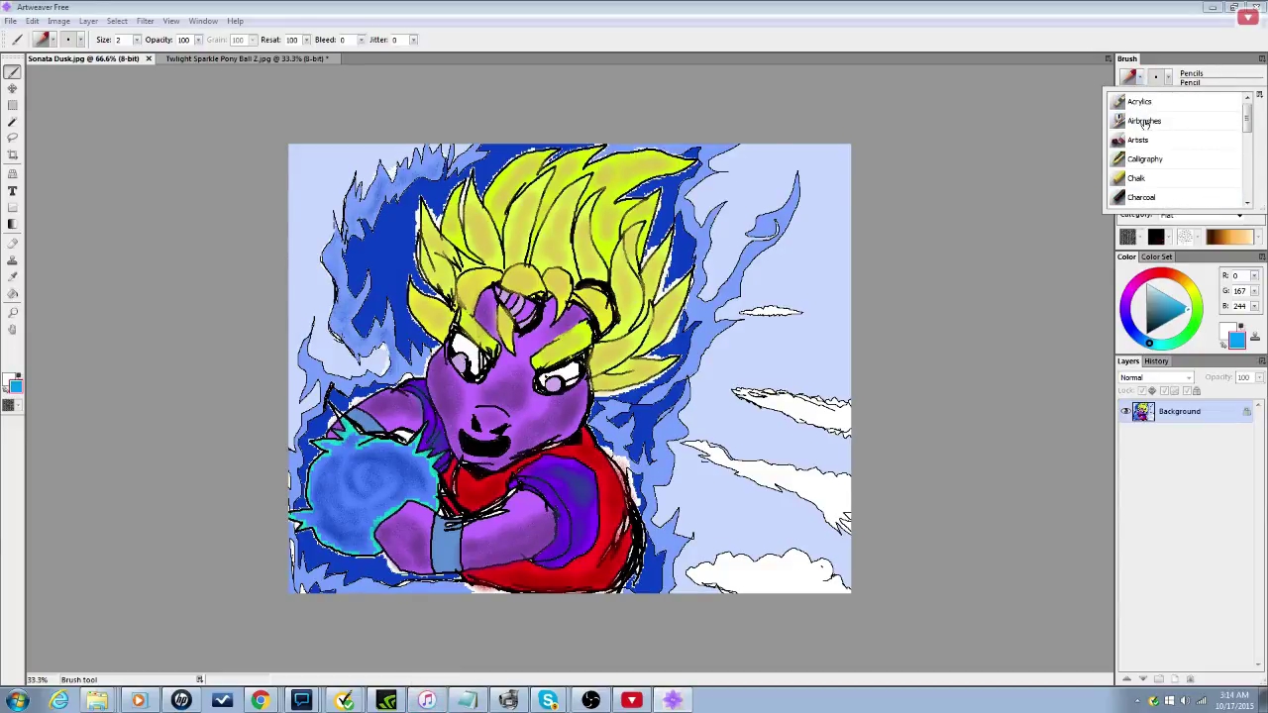
{"action": "left_click", "coordinate": [1144, 120]}
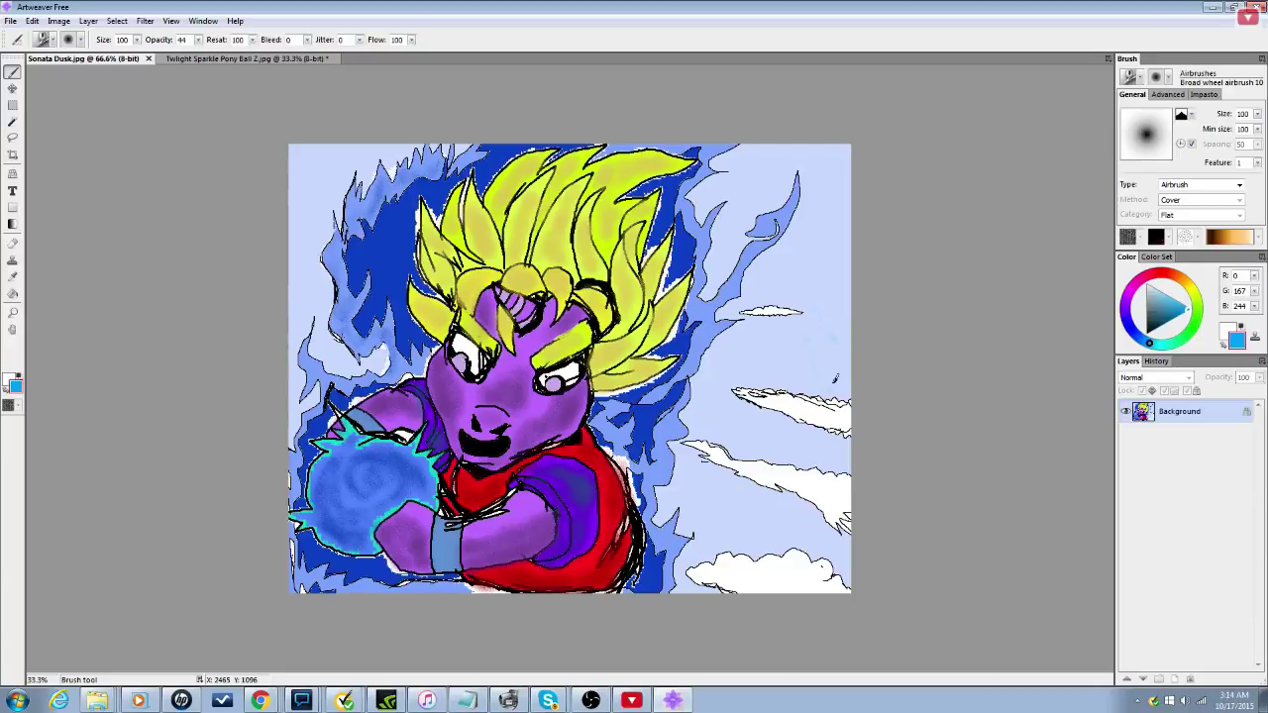
Step: Airbrush bright blue sky along the upper edge of the topmost long cloud bank beside the character
{"action": "scroll", "coordinate": [832, 372], "scroll_direction": "up", "scroll_amount": 6}
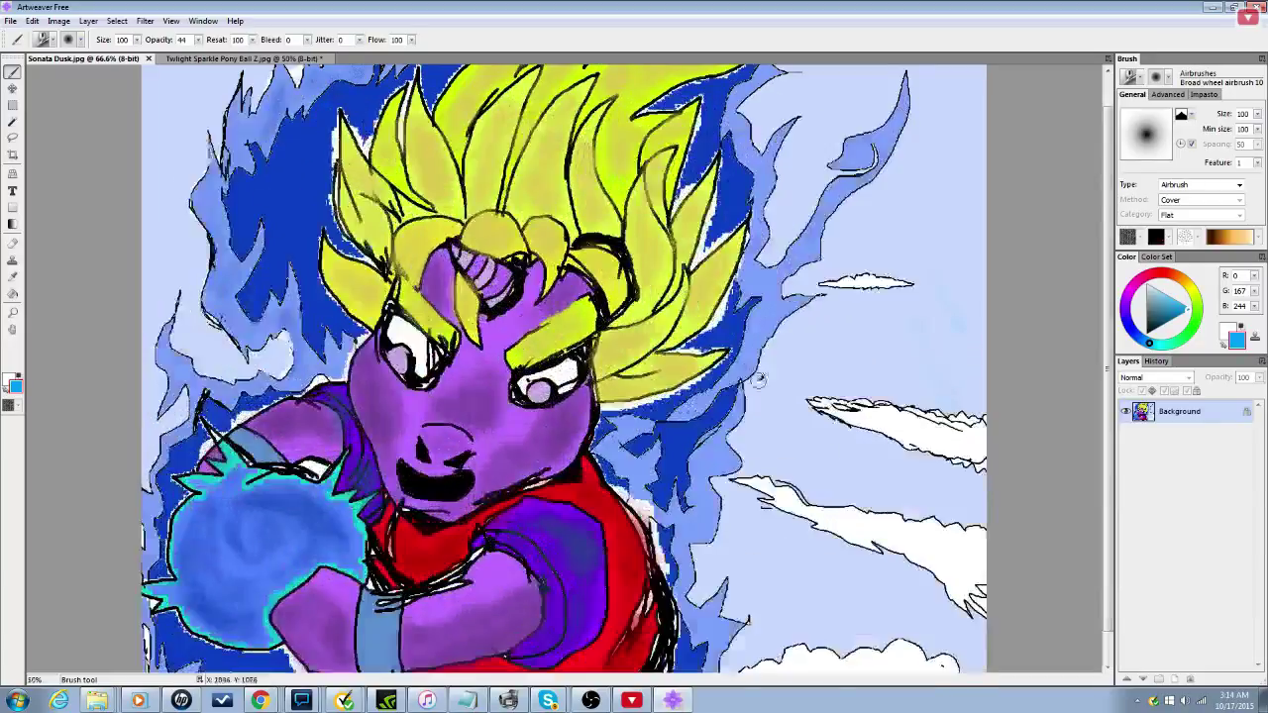
{"action": "mouse_move", "coordinate": [965, 361]}
{"action": "left_mouse_down"}
{"action": "mouse_move", "coordinate": [773, 365]}
{"action": "mouse_move", "coordinate": [529, 326]}
{"action": "mouse_move", "coordinate": [555, 297]}
{"action": "left_mouse_up"}
{"action": "mouse_move", "coordinate": [742, 322]}
{"action": "left_mouse_down"}
{"action": "mouse_move", "coordinate": [768, 304]}
{"action": "mouse_move", "coordinate": [603, 278]}
{"action": "mouse_move", "coordinate": [911, 286]}
{"action": "mouse_move", "coordinate": [951, 320]}
{"action": "left_mouse_up"}
{"action": "mouse_move", "coordinate": [860, 359]}
{"action": "left_mouse_down"}
{"action": "mouse_move", "coordinate": [1044, 399]}
{"action": "mouse_move", "coordinate": [1061, 341]}
{"action": "mouse_move", "coordinate": [1020, 400]}
{"action": "mouse_move", "coordinate": [962, 412]}
{"action": "mouse_move", "coordinate": [1090, 382]}
{"action": "mouse_move", "coordinate": [1083, 292]}
{"action": "mouse_move", "coordinate": [1095, 235]}
{"action": "mouse_move", "coordinate": [881, 233]}
{"action": "mouse_move", "coordinate": [989, 267]}
{"action": "mouse_move", "coordinate": [873, 287]}
{"action": "mouse_move", "coordinate": [652, 276]}
{"action": "mouse_move", "coordinate": [431, 293]}
{"action": "mouse_move", "coordinate": [484, 311]}
{"action": "mouse_move", "coordinate": [507, 337]}
{"action": "mouse_move", "coordinate": [420, 343]}
{"action": "mouse_move", "coordinate": [358, 320]}
{"action": "mouse_move", "coordinate": [296, 335]}
{"action": "mouse_move", "coordinate": [198, 323]}
{"action": "mouse_move", "coordinate": [81, 288]}
{"action": "mouse_move", "coordinate": [837, 189]}
{"action": "left_mouse_up"}
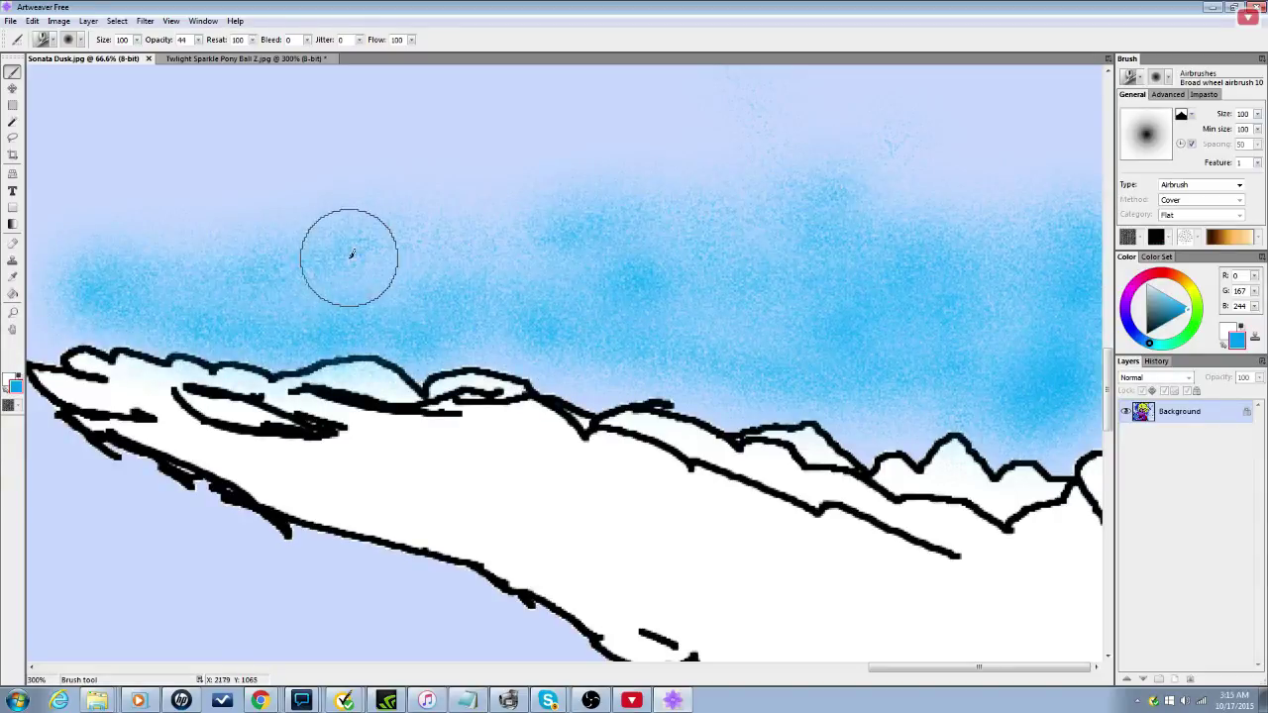
{"action": "mouse_move", "coordinate": [342, 292]}
{"action": "left_mouse_down"}
{"action": "mouse_move", "coordinate": [525, 239]}
{"action": "mouse_move", "coordinate": [400, 283]}
{"action": "mouse_move", "coordinate": [849, 193]}
{"action": "mouse_move", "coordinate": [576, 291]}
{"action": "mouse_move", "coordinate": [1085, 163]}
{"action": "mouse_move", "coordinate": [783, 246]}
{"action": "mouse_move", "coordinate": [1066, 179]}
{"action": "left_mouse_up"}
Step: Airbrush the same blue over the remaining pale sky, around the small cloud and between the cloud banks
{"action": "scroll", "coordinate": [1066, 179], "scroll_direction": "down", "scroll_amount": 6}
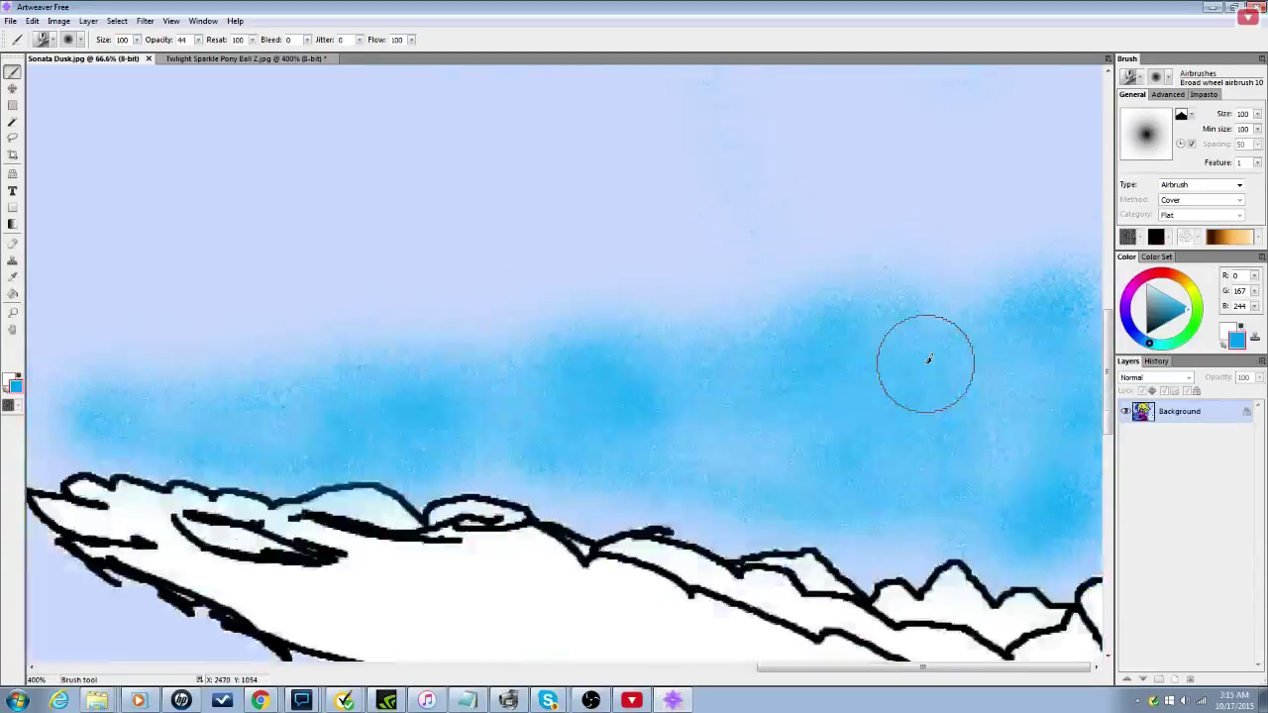
{"action": "scroll", "coordinate": [826, 380], "scroll_direction": "up", "scroll_amount": 1}
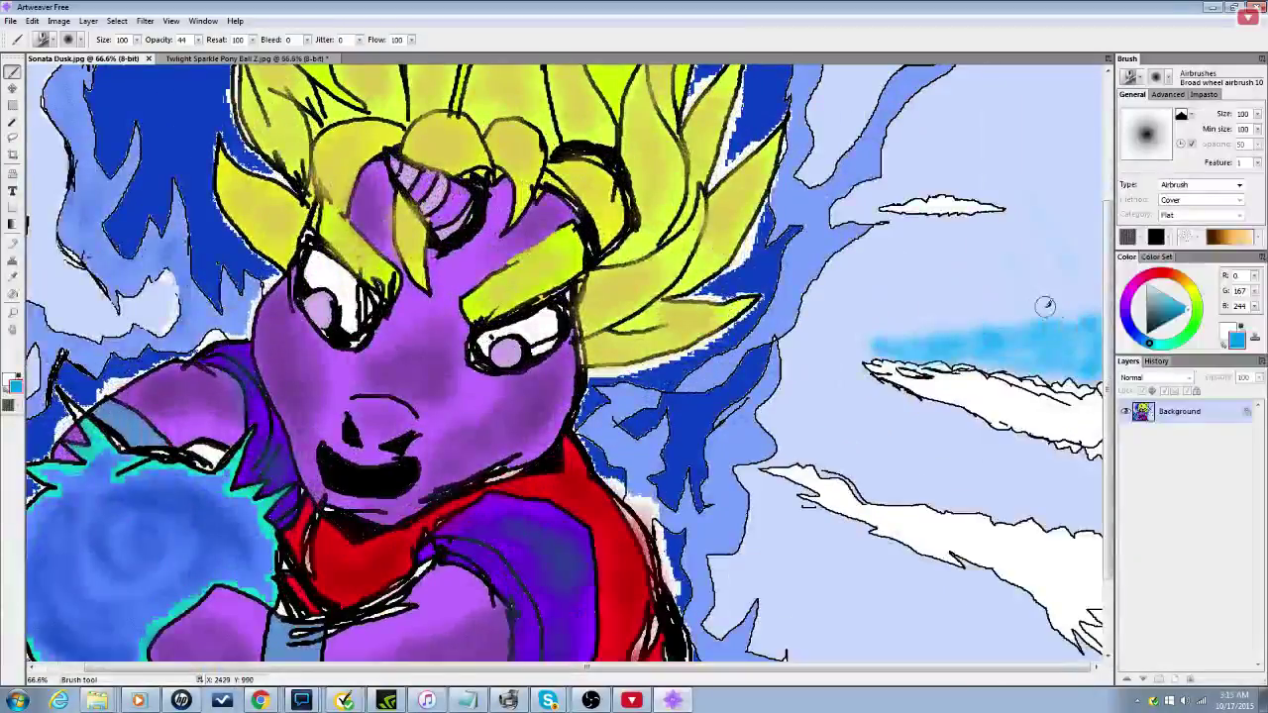
{"action": "mouse_move", "coordinate": [1067, 235]}
{"action": "left_mouse_down"}
{"action": "mouse_move", "coordinate": [918, 286]}
{"action": "mouse_move", "coordinate": [1084, 244]}
{"action": "mouse_move", "coordinate": [935, 290]}
{"action": "mouse_move", "coordinate": [1075, 263]}
{"action": "mouse_move", "coordinate": [1061, 295]}
{"action": "mouse_move", "coordinate": [901, 320]}
{"action": "mouse_move", "coordinate": [1029, 298]}
{"action": "mouse_move", "coordinate": [976, 310]}
{"action": "mouse_move", "coordinate": [1084, 261]}
{"action": "mouse_move", "coordinate": [928, 291]}
{"action": "mouse_move", "coordinate": [1002, 254]}
{"action": "mouse_move", "coordinate": [1042, 285]}
{"action": "mouse_move", "coordinate": [1026, 275]}
{"action": "mouse_move", "coordinate": [1091, 253]}
{"action": "mouse_move", "coordinate": [1079, 277]}
{"action": "mouse_move", "coordinate": [1041, 294]}
{"action": "mouse_move", "coordinate": [1102, 281]}
{"action": "mouse_move", "coordinate": [1046, 280]}
{"action": "mouse_move", "coordinate": [1100, 261]}
{"action": "mouse_move", "coordinate": [1097, 208]}
{"action": "mouse_move", "coordinate": [1024, 239]}
{"action": "mouse_move", "coordinate": [1114, 191]}
{"action": "mouse_move", "coordinate": [1024, 242]}
{"action": "mouse_move", "coordinate": [905, 267]}
{"action": "mouse_move", "coordinate": [1078, 214]}
{"action": "mouse_move", "coordinate": [923, 271]}
{"action": "mouse_move", "coordinate": [1064, 254]}
{"action": "mouse_move", "coordinate": [1104, 212]}
{"action": "mouse_move", "coordinate": [959, 279]}
{"action": "mouse_move", "coordinate": [1020, 264]}
{"action": "left_mouse_up"}
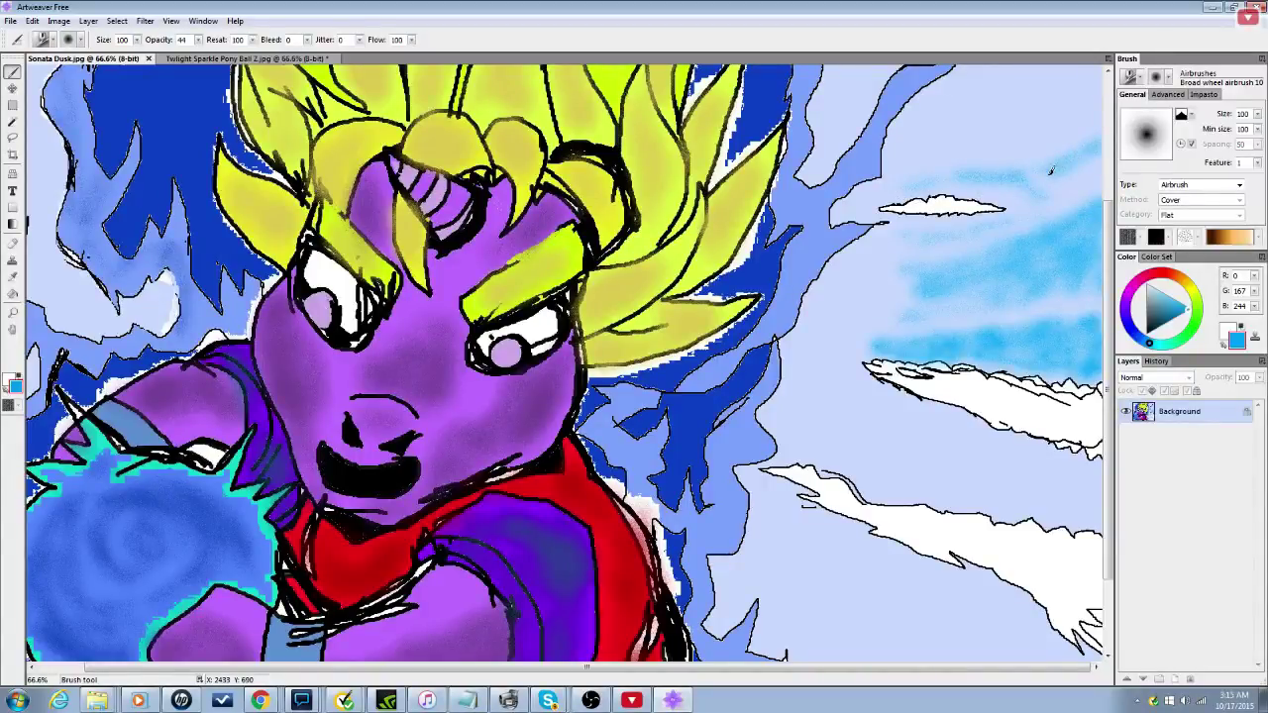
{"action": "mouse_move", "coordinate": [1098, 169]}
{"action": "left_mouse_down"}
{"action": "mouse_move", "coordinate": [1069, 210]}
{"action": "mouse_move", "coordinate": [1097, 166]}
{"action": "mouse_move", "coordinate": [1082, 204]}
{"action": "mouse_move", "coordinate": [1064, 182]}
{"action": "mouse_move", "coordinate": [1084, 166]}
{"action": "mouse_move", "coordinate": [1060, 204]}
{"action": "mouse_move", "coordinate": [1096, 167]}
{"action": "mouse_move", "coordinate": [1075, 163]}
{"action": "mouse_move", "coordinate": [1087, 150]}
{"action": "mouse_move", "coordinate": [1029, 216]}
{"action": "mouse_move", "coordinate": [1048, 194]}
{"action": "mouse_move", "coordinate": [991, 236]}
{"action": "mouse_move", "coordinate": [869, 249]}
{"action": "mouse_move", "coordinate": [1056, 197]}
{"action": "mouse_move", "coordinate": [1022, 184]}
{"action": "mouse_move", "coordinate": [878, 189]}
{"action": "mouse_move", "coordinate": [1062, 76]}
{"action": "mouse_move", "coordinate": [927, 158]}
{"action": "mouse_move", "coordinate": [1072, 90]}
{"action": "mouse_move", "coordinate": [970, 154]}
{"action": "mouse_move", "coordinate": [1071, 125]}
{"action": "mouse_move", "coordinate": [991, 161]}
{"action": "mouse_move", "coordinate": [1098, 135]}
{"action": "mouse_move", "coordinate": [1004, 150]}
{"action": "mouse_move", "coordinate": [1087, 91]}
{"action": "mouse_move", "coordinate": [1010, 143]}
{"action": "mouse_move", "coordinate": [1093, 106]}
{"action": "mouse_move", "coordinate": [1079, 136]}
{"action": "mouse_move", "coordinate": [1097, 78]}
{"action": "mouse_move", "coordinate": [918, 151]}
{"action": "mouse_move", "coordinate": [979, 90]}
{"action": "mouse_move", "coordinate": [1012, 76]}
{"action": "mouse_move", "coordinate": [935, 147]}
{"action": "mouse_move", "coordinate": [1049, 83]}
{"action": "mouse_move", "coordinate": [961, 118]}
{"action": "mouse_move", "coordinate": [1030, 59]}
{"action": "mouse_move", "coordinate": [998, 78]}
{"action": "mouse_move", "coordinate": [1074, 70]}
{"action": "mouse_move", "coordinate": [913, 151]}
{"action": "mouse_move", "coordinate": [951, 147]}
{"action": "mouse_move", "coordinate": [910, 166]}
{"action": "mouse_move", "coordinate": [929, 114]}
{"action": "mouse_move", "coordinate": [990, 71]}
{"action": "mouse_move", "coordinate": [897, 148]}
{"action": "mouse_move", "coordinate": [946, 89]}
{"action": "mouse_move", "coordinate": [893, 157]}
{"action": "mouse_move", "coordinate": [881, 73]}
{"action": "mouse_move", "coordinate": [838, 148]}
{"action": "mouse_move", "coordinate": [807, 167]}
{"action": "mouse_move", "coordinate": [830, 95]}
{"action": "mouse_move", "coordinate": [869, 50]}
{"action": "mouse_move", "coordinate": [825, 136]}
{"action": "mouse_move", "coordinate": [873, 71]}
{"action": "mouse_move", "coordinate": [832, 90]}
{"action": "mouse_move", "coordinate": [849, 67]}
{"action": "mouse_move", "coordinate": [833, 125]}
{"action": "mouse_move", "coordinate": [848, 125]}
{"action": "mouse_move", "coordinate": [816, 174]}
{"action": "left_mouse_up"}
{"action": "mouse_move", "coordinate": [889, 255]}
{"action": "left_mouse_down"}
{"action": "mouse_move", "coordinate": [950, 242]}
{"action": "mouse_move", "coordinate": [834, 273]}
{"action": "mouse_move", "coordinate": [920, 261]}
{"action": "mouse_move", "coordinate": [850, 272]}
{"action": "mouse_move", "coordinate": [922, 288]}
{"action": "mouse_move", "coordinate": [823, 299]}
{"action": "mouse_move", "coordinate": [883, 324]}
{"action": "mouse_move", "coordinate": [823, 312]}
{"action": "mouse_move", "coordinate": [884, 344]}
{"action": "mouse_move", "coordinate": [870, 373]}
{"action": "mouse_move", "coordinate": [928, 413]}
{"action": "mouse_move", "coordinate": [894, 397]}
{"action": "mouse_move", "coordinate": [1084, 455]}
{"action": "mouse_move", "coordinate": [1112, 484]}
{"action": "mouse_move", "coordinate": [1104, 513]}
{"action": "mouse_move", "coordinate": [1071, 523]}
{"action": "mouse_move", "coordinate": [973, 510]}
{"action": "mouse_move", "coordinate": [785, 451]}
{"action": "mouse_move", "coordinate": [966, 493]}
{"action": "mouse_move", "coordinate": [1113, 502]}
{"action": "mouse_move", "coordinate": [1001, 509]}
{"action": "mouse_move", "coordinate": [839, 456]}
{"action": "mouse_move", "coordinate": [1039, 487]}
{"action": "mouse_move", "coordinate": [892, 459]}
{"action": "mouse_move", "coordinate": [1101, 461]}
{"action": "mouse_move", "coordinate": [911, 445]}
{"action": "mouse_move", "coordinate": [1088, 475]}
{"action": "mouse_move", "coordinate": [905, 458]}
{"action": "mouse_move", "coordinate": [1071, 493]}
{"action": "mouse_move", "coordinate": [909, 467]}
{"action": "left_mouse_up"}
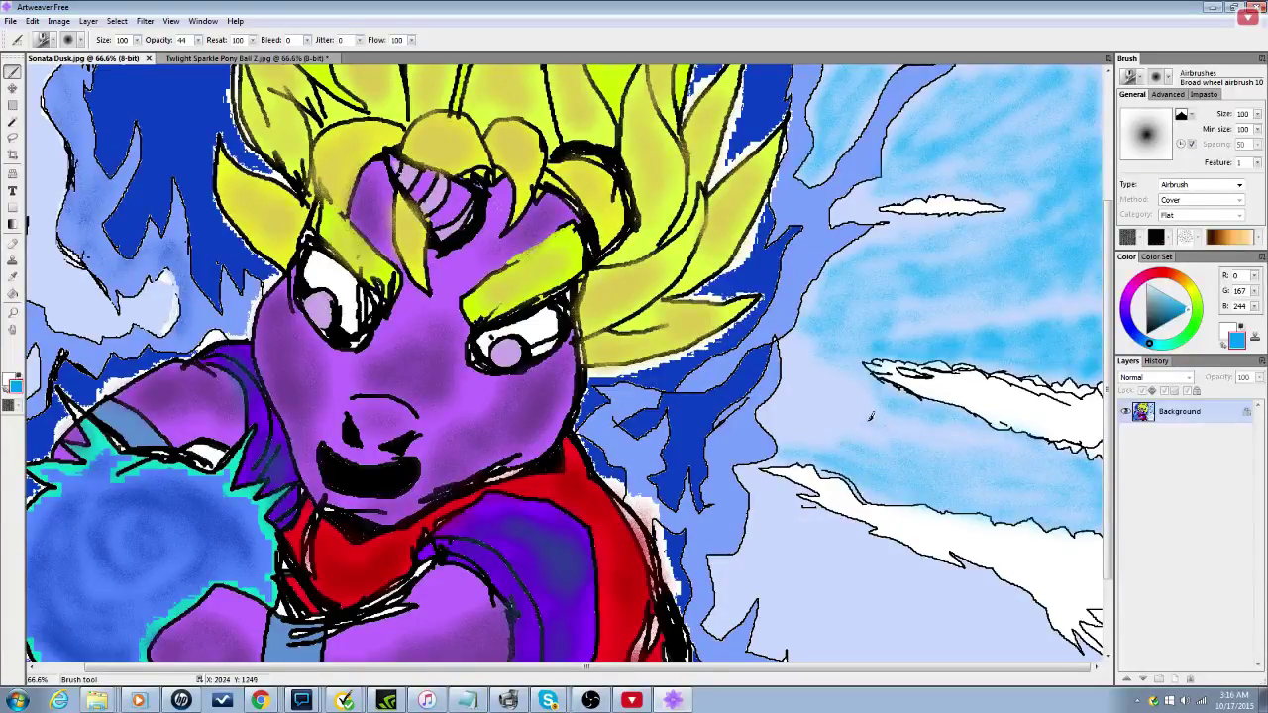
{"action": "mouse_move", "coordinate": [871, 417]}
{"action": "left_mouse_down"}
{"action": "mouse_move", "coordinate": [845, 399]}
{"action": "mouse_move", "coordinate": [929, 431]}
{"action": "mouse_move", "coordinate": [832, 389]}
{"action": "mouse_move", "coordinate": [911, 422]}
{"action": "mouse_move", "coordinate": [811, 344]}
{"action": "mouse_move", "coordinate": [794, 427]}
{"action": "mouse_move", "coordinate": [822, 386]}
{"action": "mouse_move", "coordinate": [807, 431]}
{"action": "mouse_move", "coordinate": [881, 432]}
{"action": "mouse_move", "coordinate": [789, 424]}
{"action": "mouse_move", "coordinate": [898, 434]}
{"action": "mouse_move", "coordinate": [795, 409]}
{"action": "mouse_move", "coordinate": [869, 426]}
{"action": "mouse_move", "coordinate": [786, 435]}
{"action": "mouse_move", "coordinate": [768, 414]}
{"action": "mouse_move", "coordinate": [798, 378]}
{"action": "mouse_move", "coordinate": [812, 419]}
{"action": "left_mouse_up"}
{"action": "scroll", "coordinate": [812, 419], "scroll_direction": "up", "scroll_amount": 4}
{"action": "scroll", "coordinate": [800, 495], "scroll_direction": "down", "scroll_amount": 5}
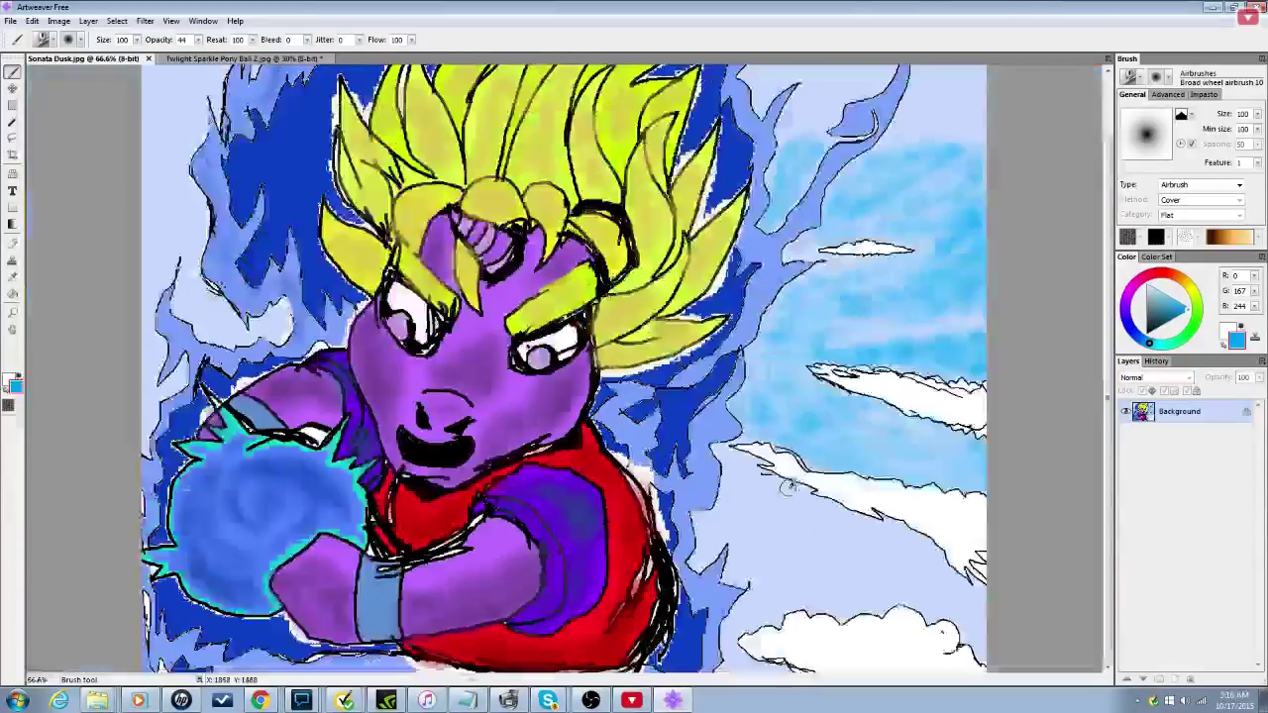
{"action": "scroll", "coordinate": [788, 485], "scroll_direction": "down", "scroll_amount": 2}
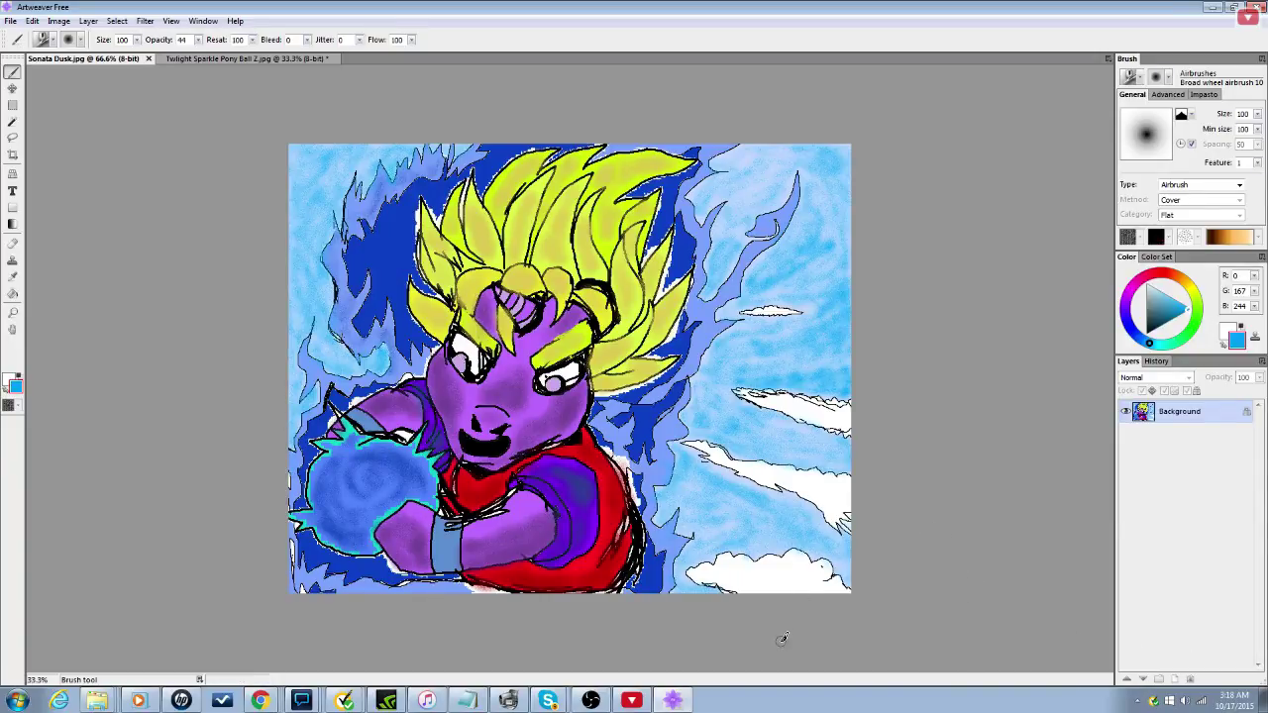
Step: Tint the irises of both of the character's eyes with the same airbrushed blue
{"action": "scroll", "coordinate": [500, 459], "scroll_direction": "down", "scroll_amount": 5}
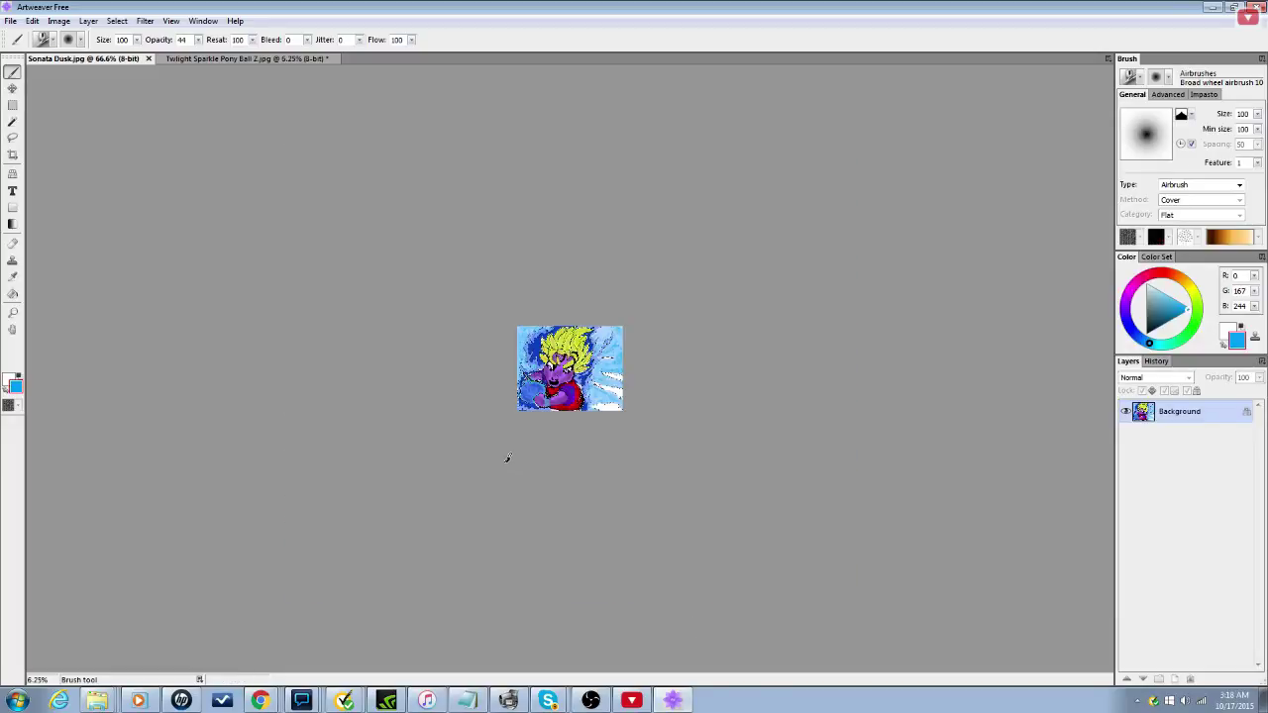
{"action": "scroll", "coordinate": [547, 483], "scroll_direction": "up", "scroll_amount": 7}
{"action": "scroll", "coordinate": [550, 490], "scroll_direction": "down", "scroll_amount": 2}
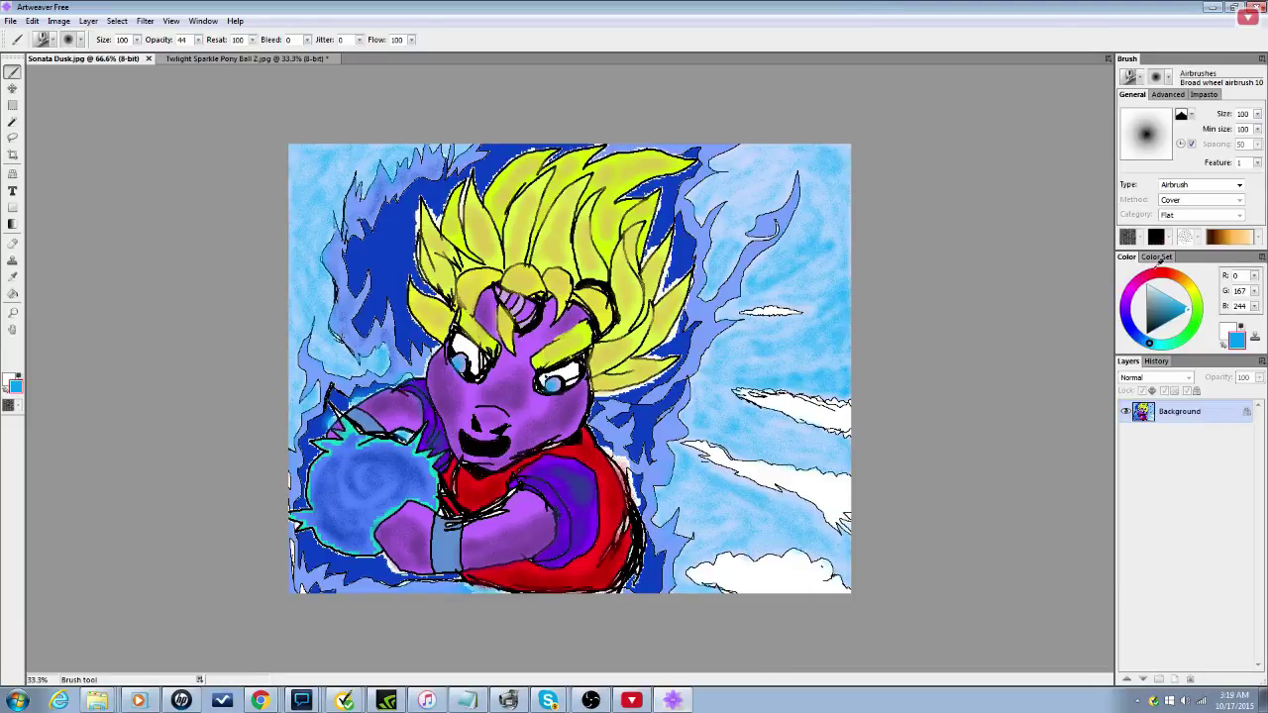
Step: Set the brush colour to pale blue (217, 237, 247) and airbrush soft highlights into the sky above the lowest cloud
{"action": "left_click_drag", "start_coordinate": [1156, 290], "coordinate": [1150, 288]}
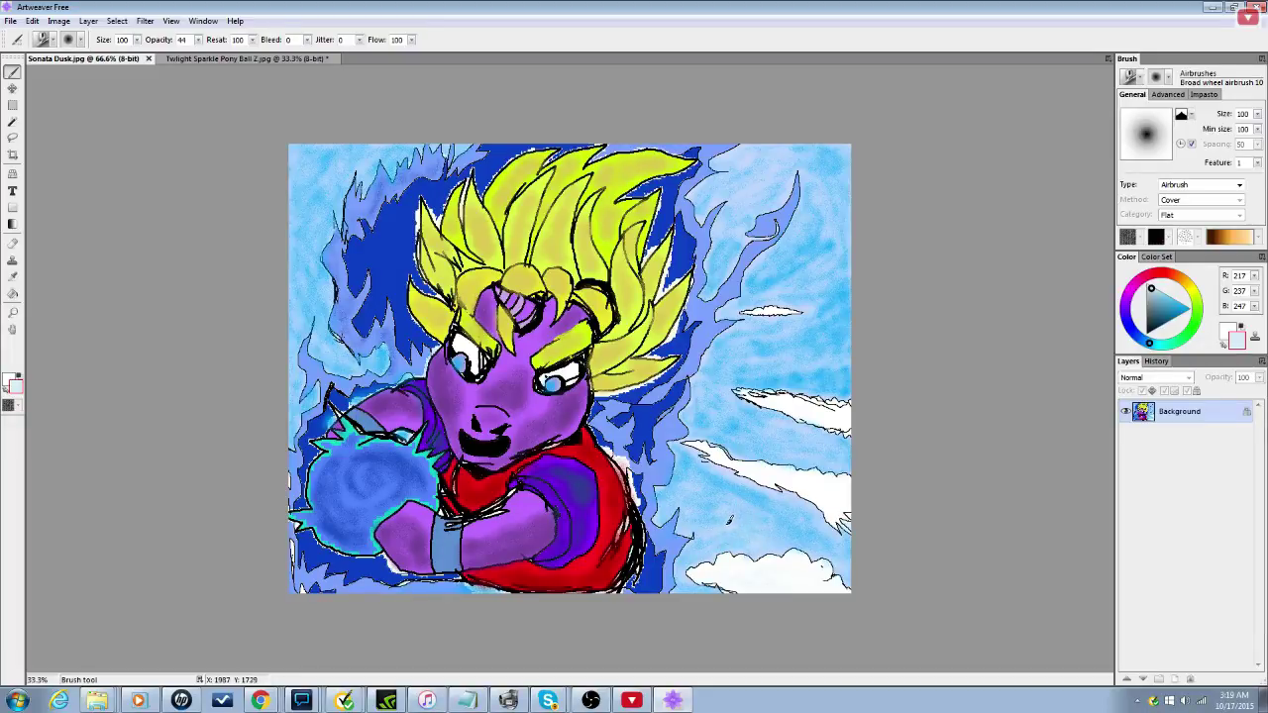
{"action": "scroll", "coordinate": [734, 521], "scroll_direction": "up", "scroll_amount": 5}
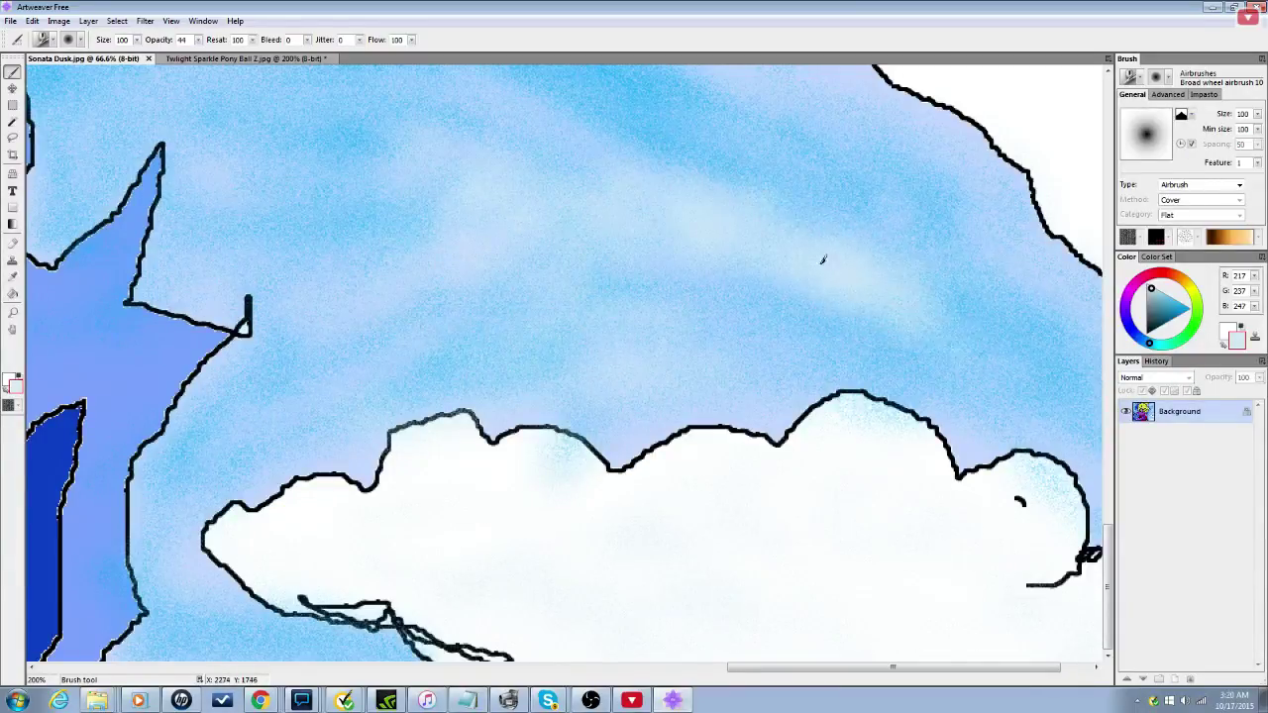
{"action": "mouse_move", "coordinate": [822, 259]}
{"action": "left_mouse_down"}
{"action": "mouse_move", "coordinate": [887, 285]}
{"action": "mouse_move", "coordinate": [801, 225]}
{"action": "mouse_move", "coordinate": [959, 331]}
{"action": "mouse_move", "coordinate": [960, 351]}
{"action": "mouse_move", "coordinate": [915, 335]}
{"action": "mouse_move", "coordinate": [940, 350]}
{"action": "mouse_move", "coordinate": [943, 331]}
{"action": "mouse_move", "coordinate": [1012, 350]}
{"action": "mouse_move", "coordinate": [1016, 305]}
{"action": "mouse_move", "coordinate": [1070, 332]}
{"action": "mouse_move", "coordinate": [1105, 412]}
{"action": "mouse_move", "coordinate": [988, 386]}
{"action": "mouse_move", "coordinate": [1056, 417]}
{"action": "mouse_move", "coordinate": [922, 364]}
{"action": "mouse_move", "coordinate": [909, 389]}
{"action": "mouse_move", "coordinate": [925, 395]}
{"action": "mouse_move", "coordinate": [922, 380]}
{"action": "mouse_move", "coordinate": [874, 385]}
{"action": "mouse_move", "coordinate": [778, 413]}
{"action": "mouse_move", "coordinate": [880, 356]}
{"action": "mouse_move", "coordinate": [600, 303]}
{"action": "mouse_move", "coordinate": [857, 336]}
{"action": "mouse_move", "coordinate": [590, 293]}
{"action": "left_mouse_up"}
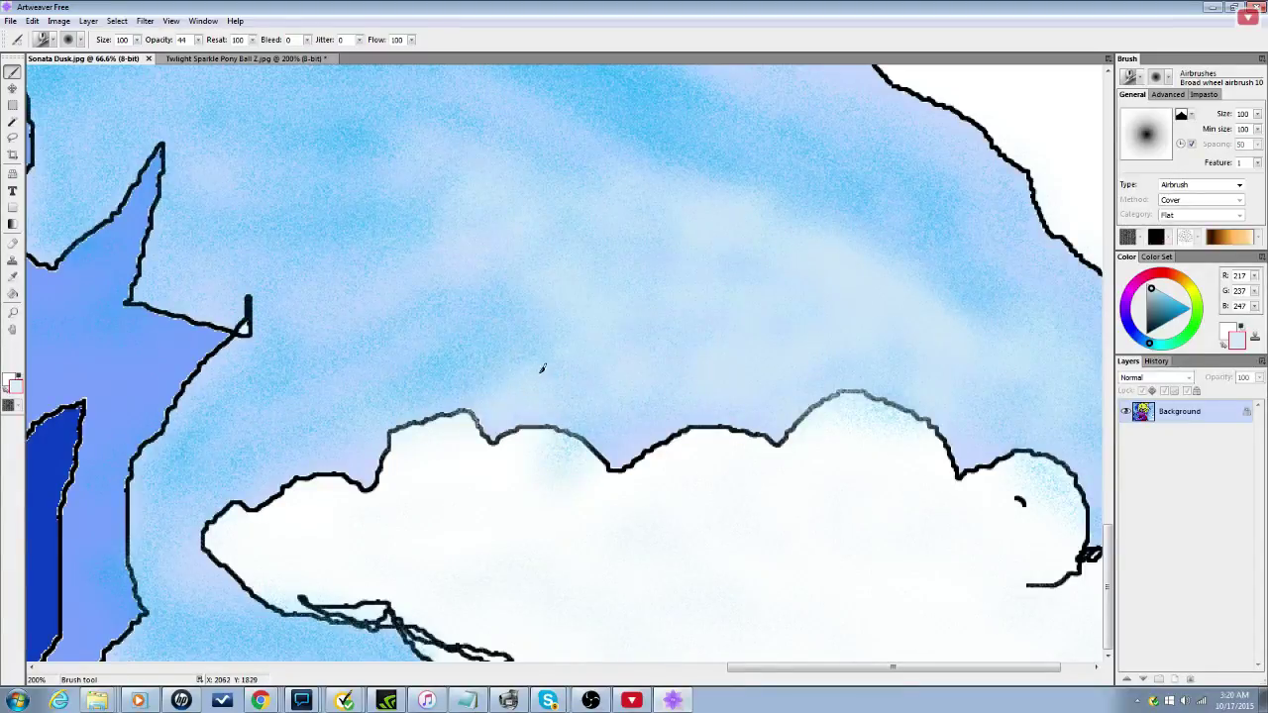
{"action": "left_click_drag", "start_coordinate": [484, 362], "coordinate": [455, 367]}
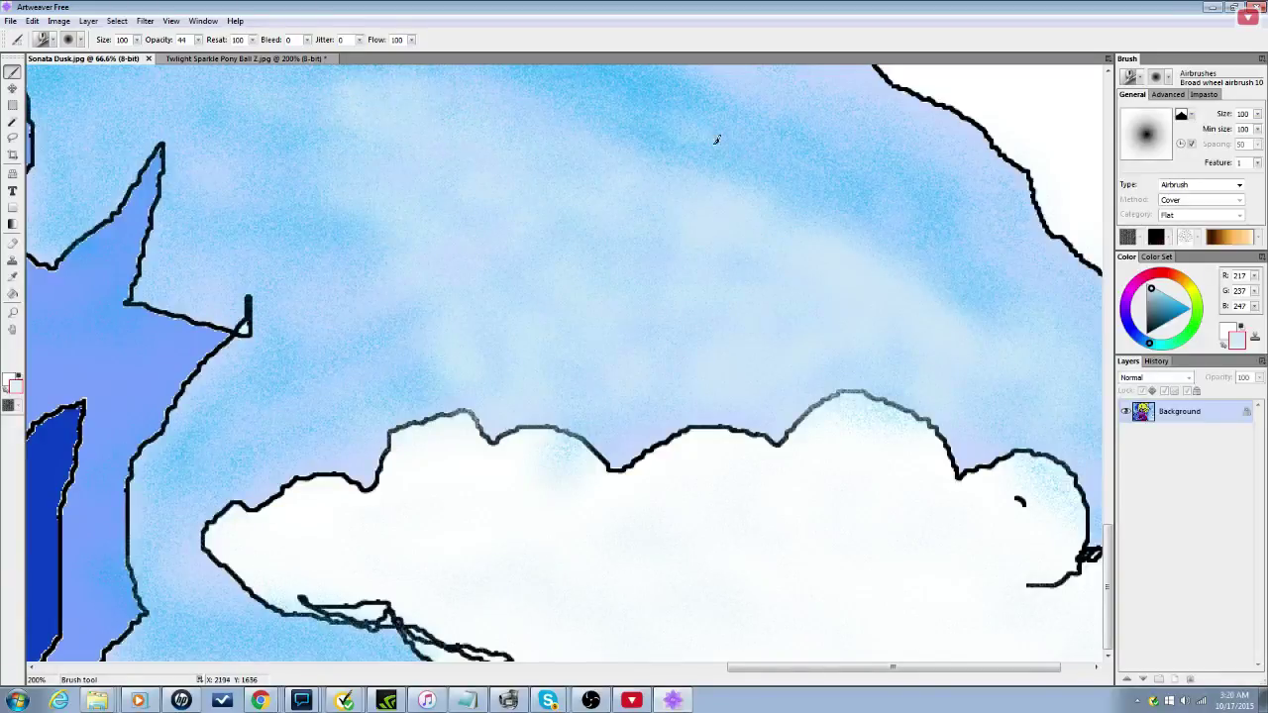
{"action": "mouse_move", "coordinate": [716, 140]}
{"action": "left_mouse_down"}
{"action": "mouse_move", "coordinate": [639, 123]}
{"action": "mouse_move", "coordinate": [921, 226]}
{"action": "mouse_move", "coordinate": [723, 158]}
{"action": "mouse_move", "coordinate": [964, 275]}
{"action": "mouse_move", "coordinate": [745, 106]}
{"action": "mouse_move", "coordinate": [971, 226]}
{"action": "mouse_move", "coordinate": [849, 144]}
{"action": "mouse_move", "coordinate": [781, 131]}
{"action": "mouse_move", "coordinate": [779, 177]}
{"action": "mouse_move", "coordinate": [605, 94]}
{"action": "mouse_move", "coordinate": [747, 154]}
{"action": "mouse_move", "coordinate": [705, 147]}
{"action": "left_mouse_up"}
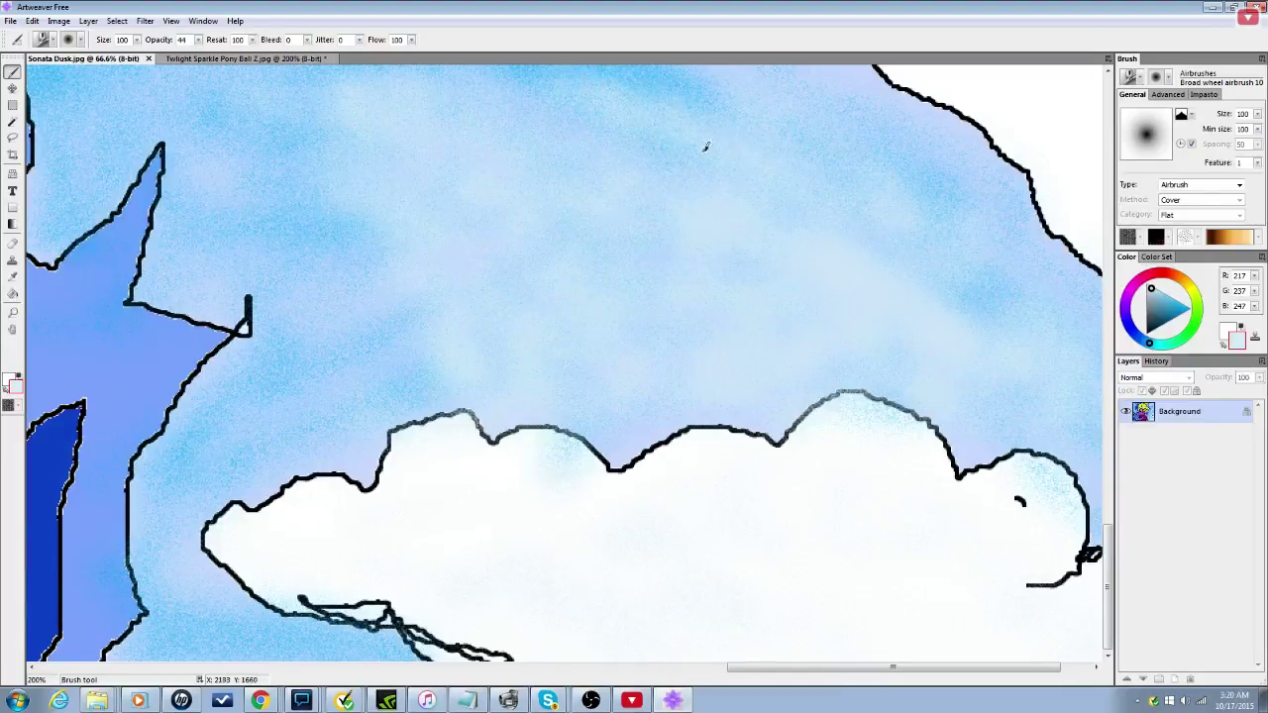
Step: Airbrush pale blue highlights into the sky between the long cloud banks and around the small upper cloud
{"action": "scroll", "coordinate": [905, 297], "scroll_direction": "down", "scroll_amount": 2}
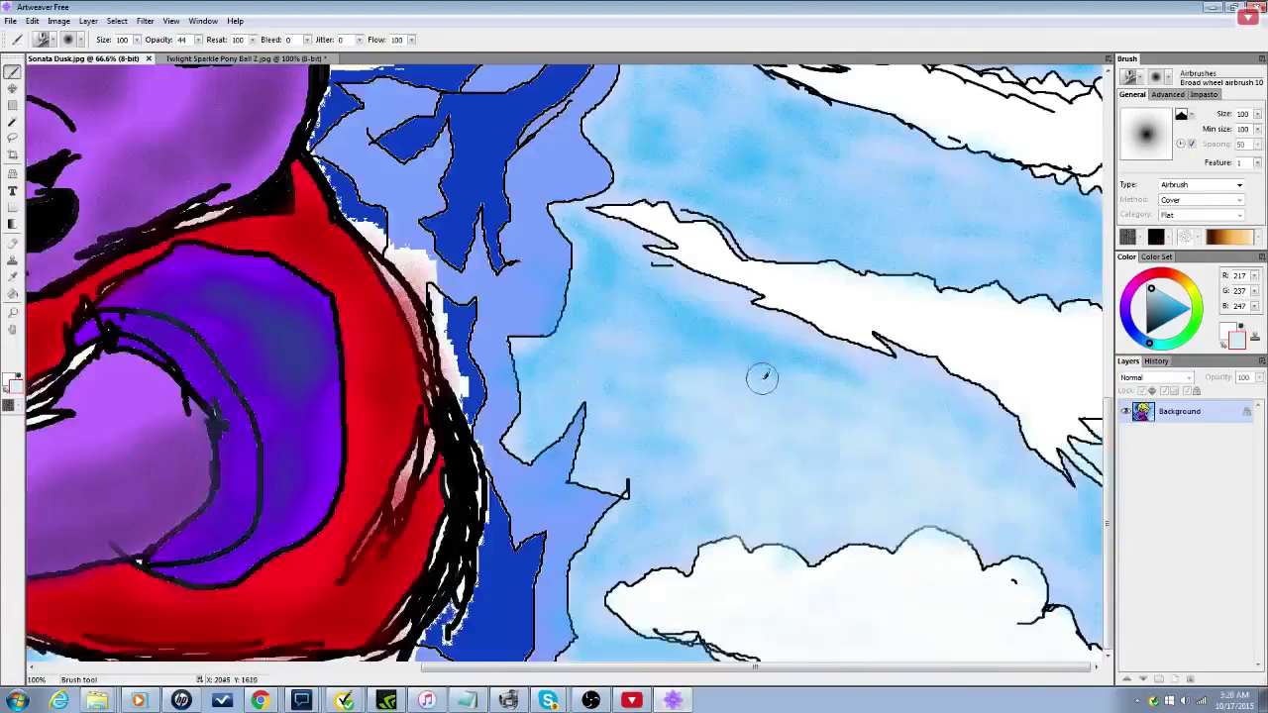
{"action": "scroll", "coordinate": [852, 506], "scroll_direction": "down", "scroll_amount": 3}
{"action": "scroll", "coordinate": [903, 592], "scroll_direction": "up", "scroll_amount": 3}
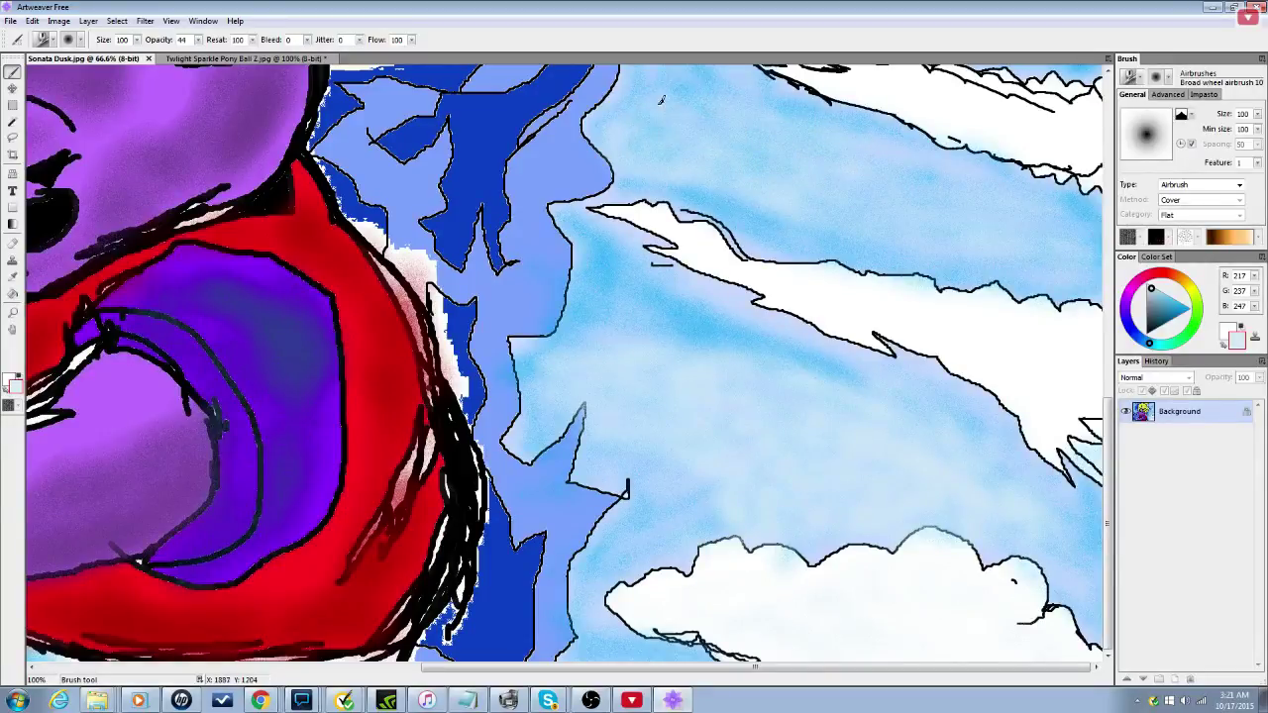
{"action": "scroll", "coordinate": [698, 297], "scroll_direction": "up", "scroll_amount": 2}
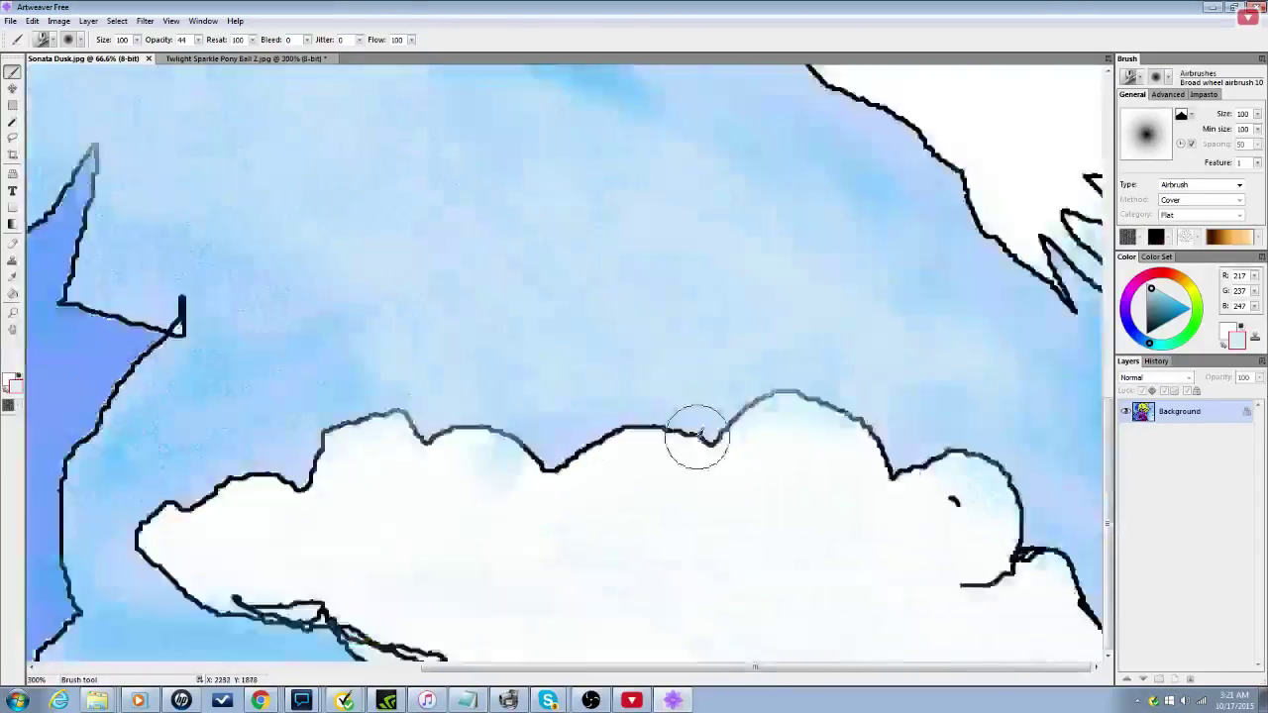
{"action": "scroll", "coordinate": [693, 433], "scroll_direction": "down", "scroll_amount": 4}
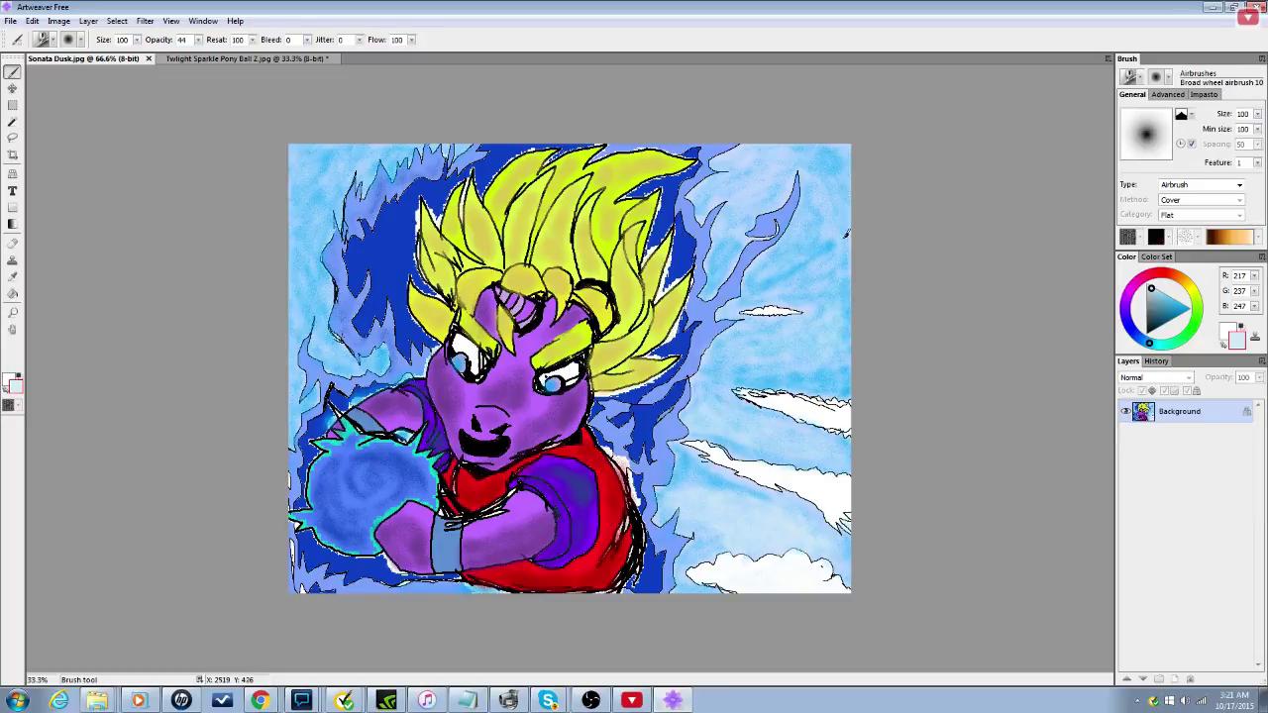
{"action": "left_click_drag", "start_coordinate": [759, 288], "coordinate": [829, 237]}
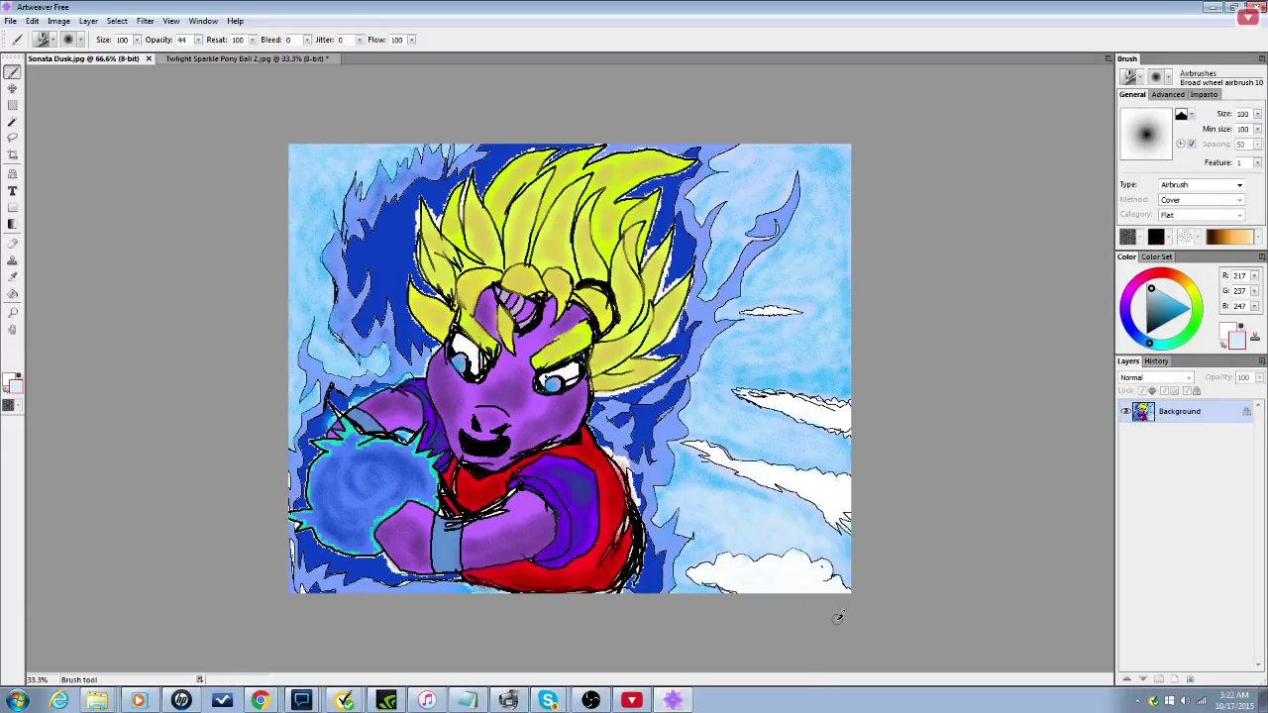
Step: Save the painting as a JPEG under its existing file name
{"action": "left_click", "coordinate": [10, 21]}
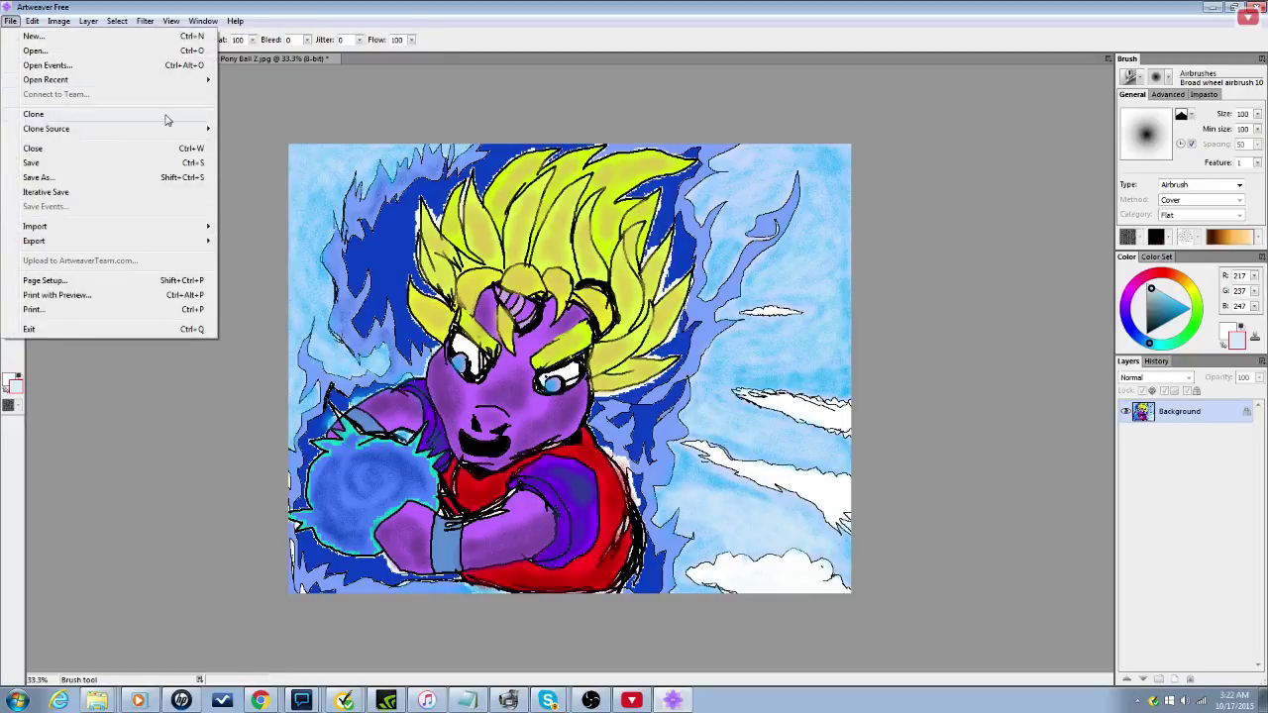
{"action": "left_click", "coordinate": [40, 177]}
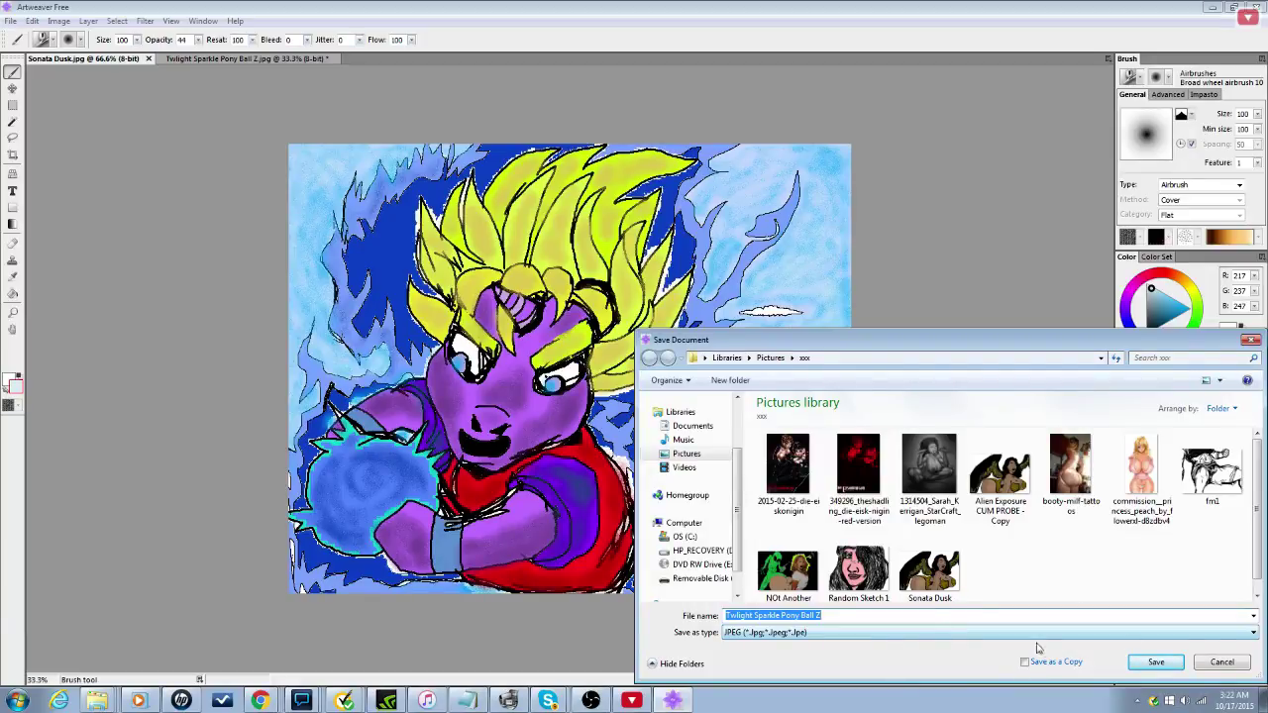
{"action": "left_click", "coordinate": [1155, 662]}
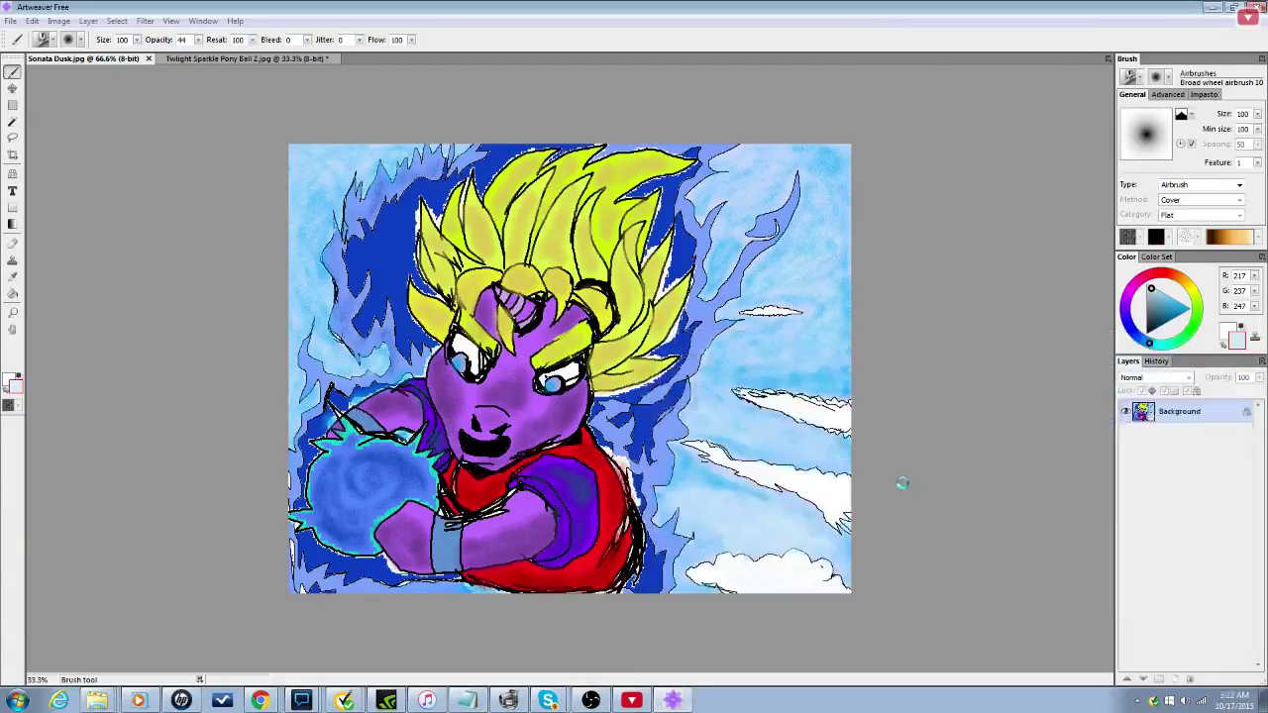
{"action": "left_click", "coordinate": [743, 216]}
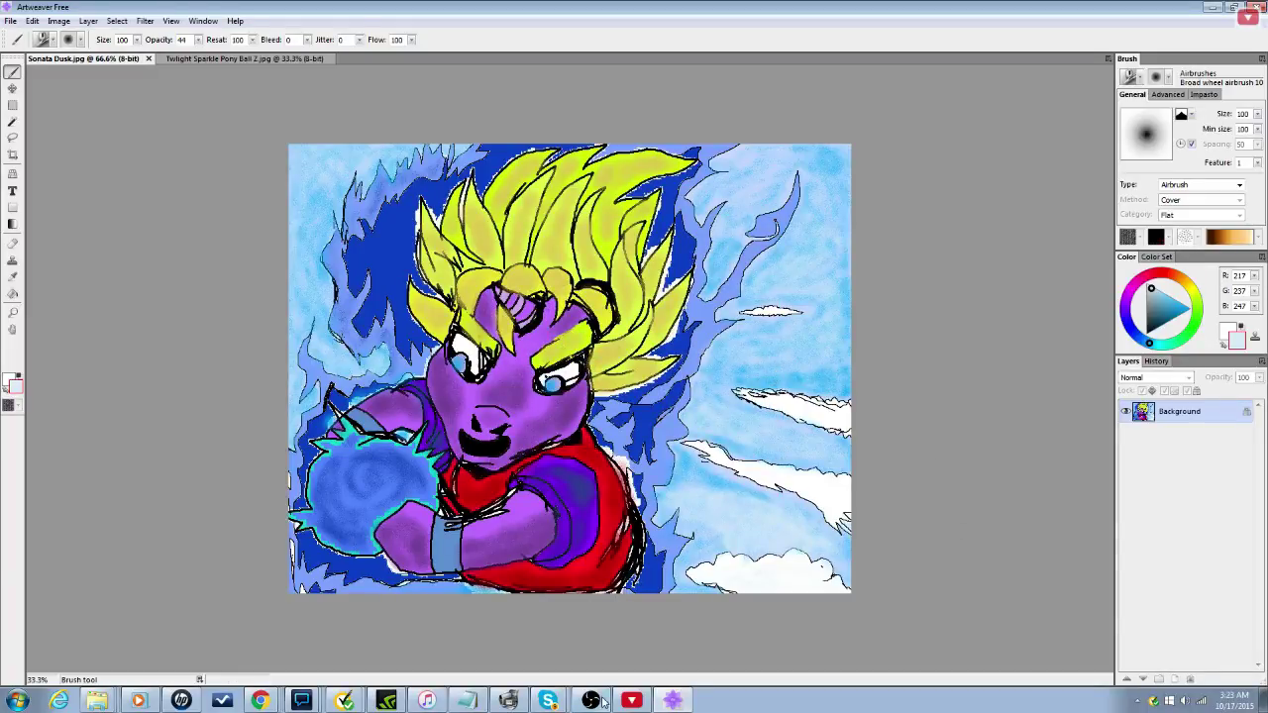
Step: Switch to the Open Broadcaster Software window
{"action": "mouse_move", "coordinate": [565, 701]}
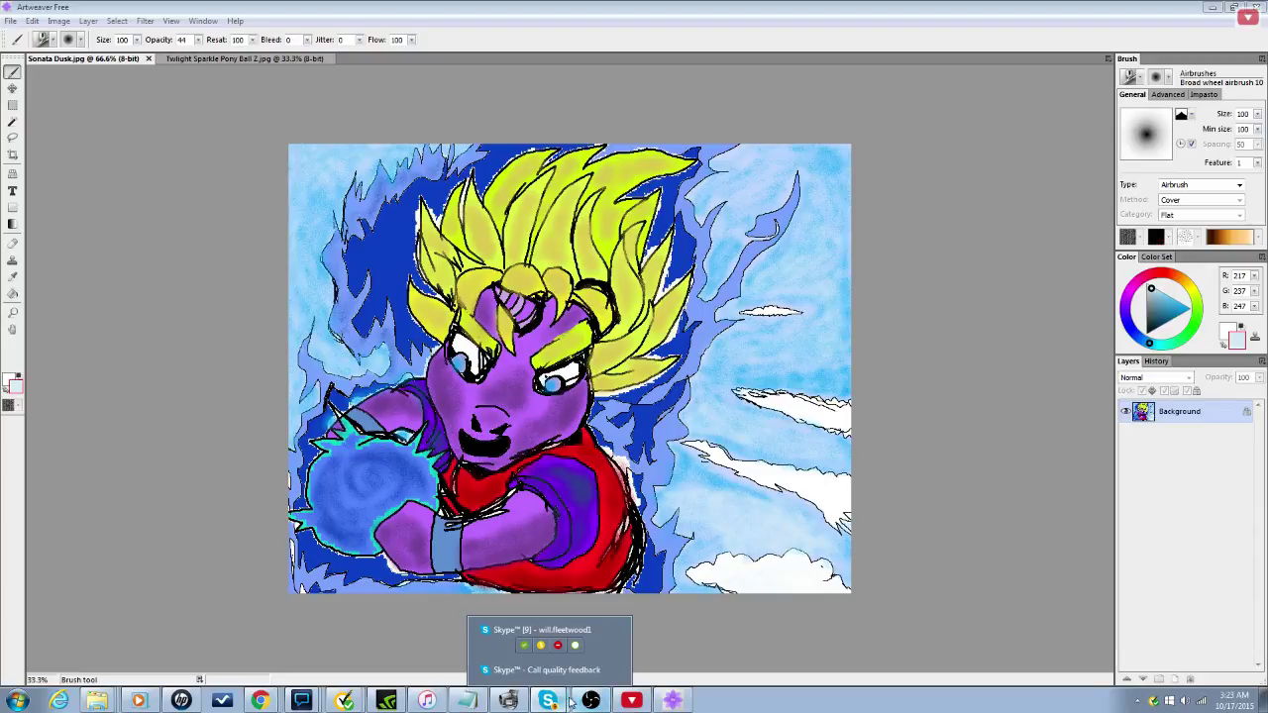
{"action": "left_click", "coordinate": [595, 703]}
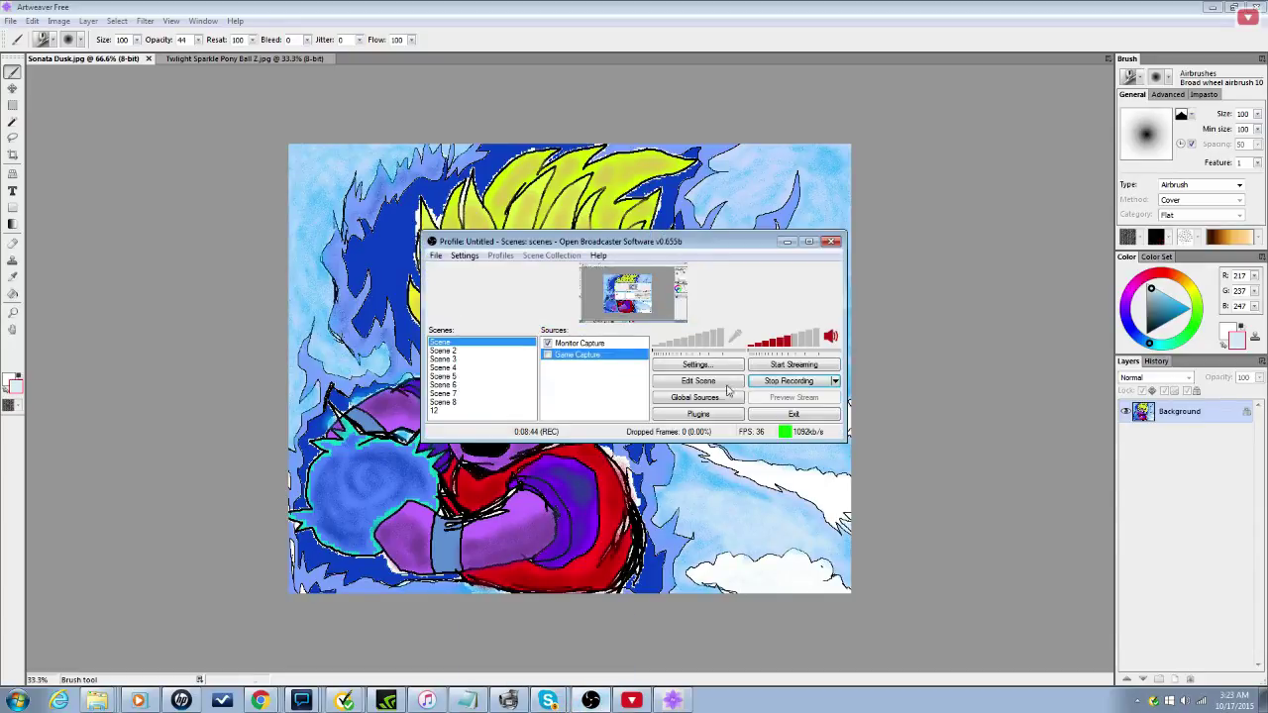